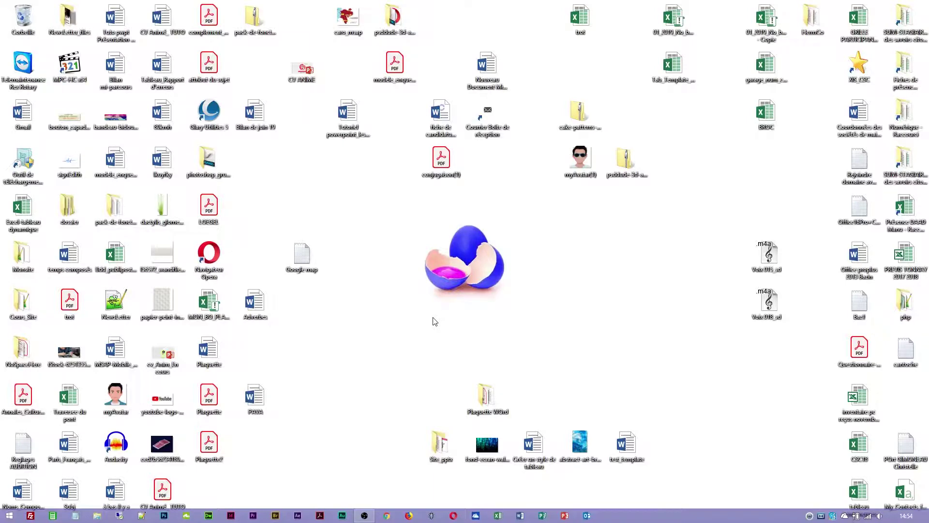
- Open Firefox, search Google for dafont, go to the DaFont site and accept its cookie notice
left_click(408, 516)
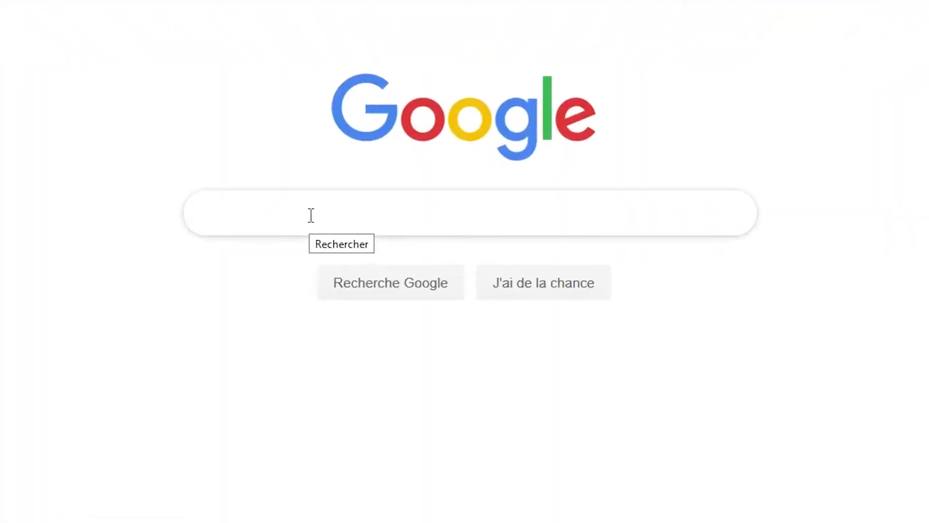
type("dafont")
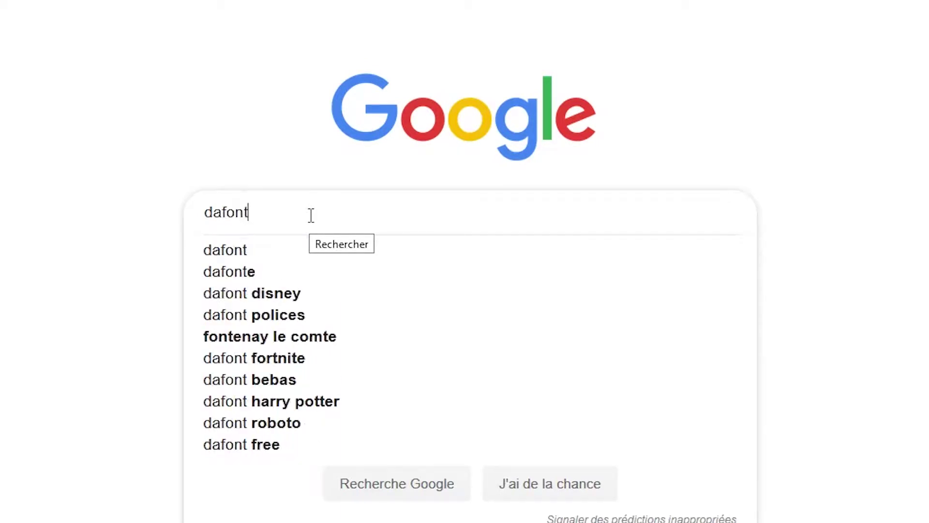
key("Return")
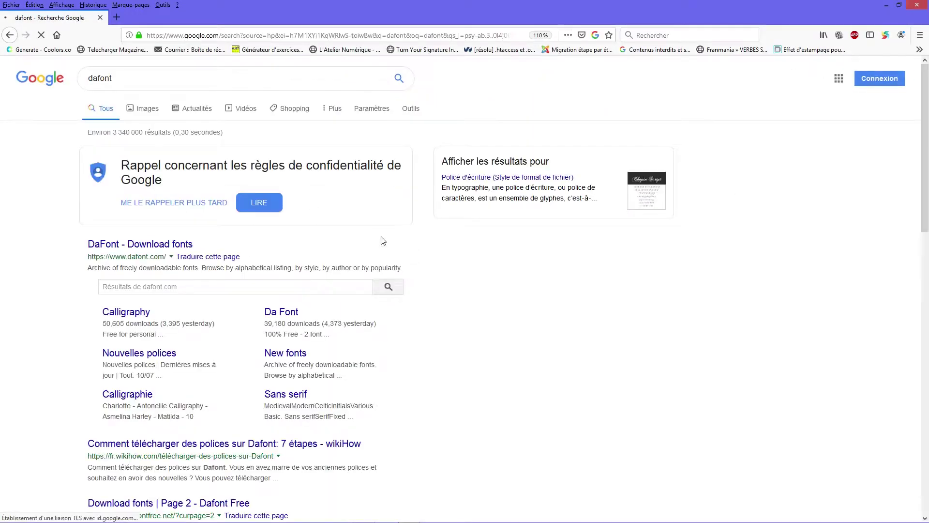
left_click(136, 247)
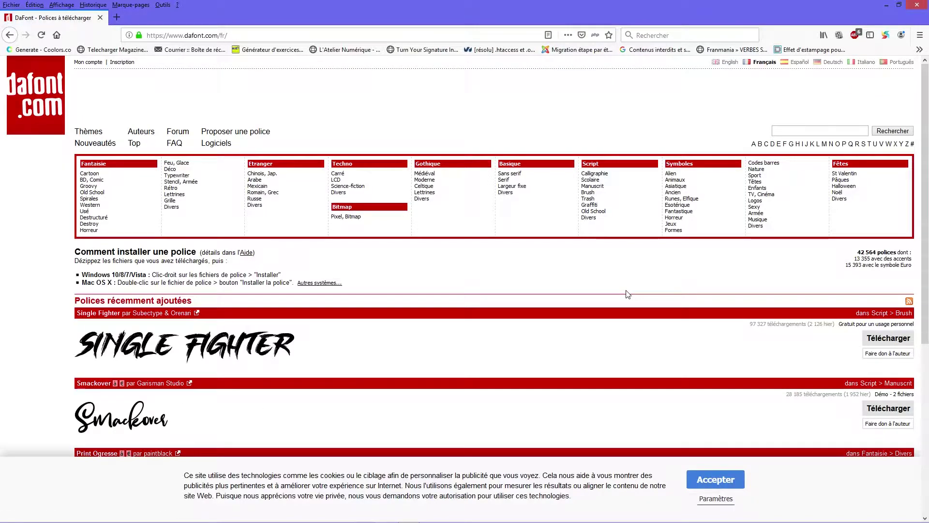
left_click(739, 481)
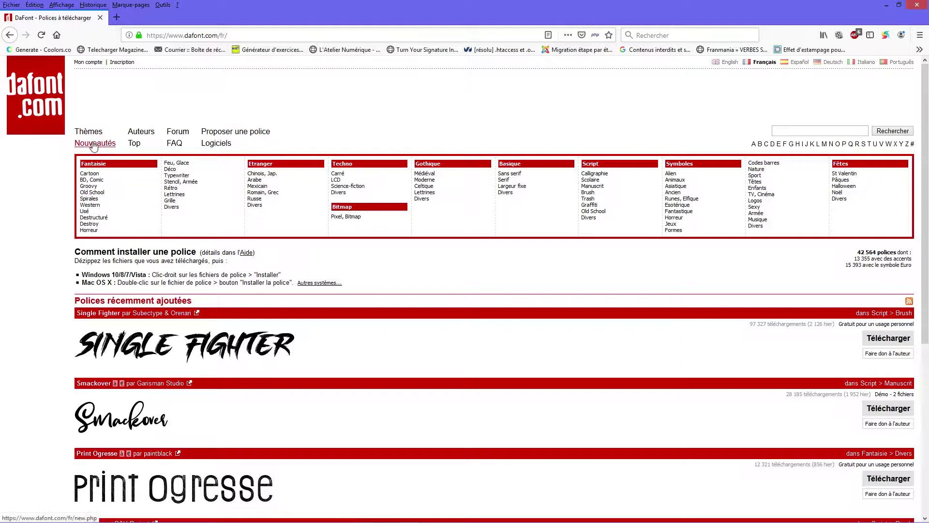
- Show DaFont's top fonts and preview them with the sample text Banana Island
left_click(134, 143)
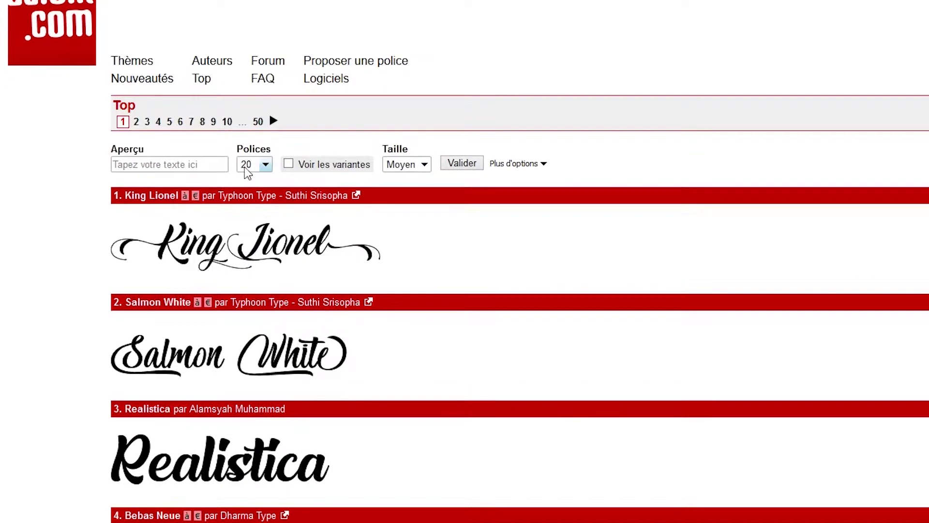
type("Banana Island")
key("Return")
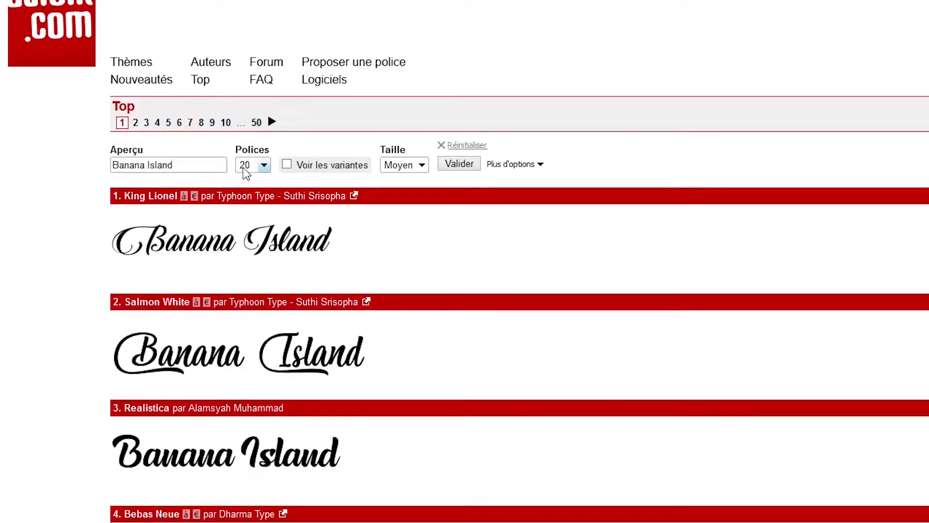
scroll(272, 266, "down", 10)
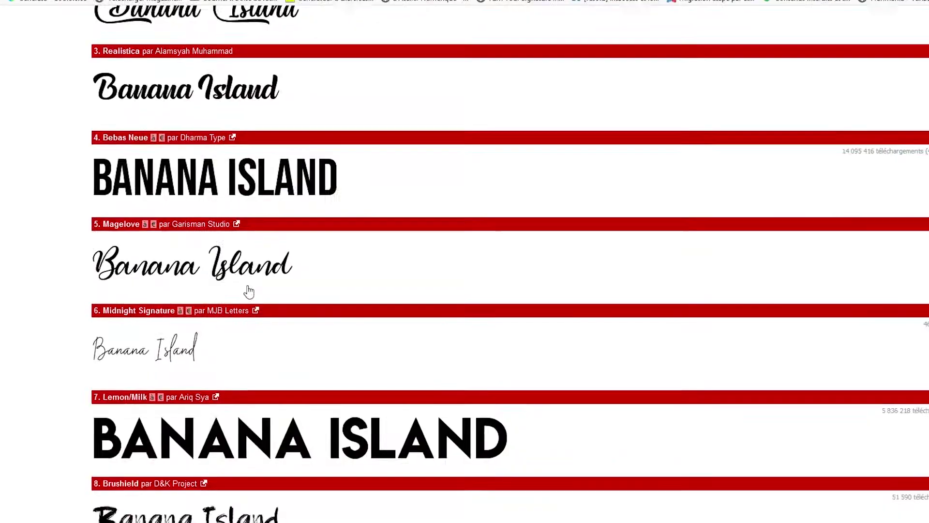
scroll(222, 288, "down", 10)
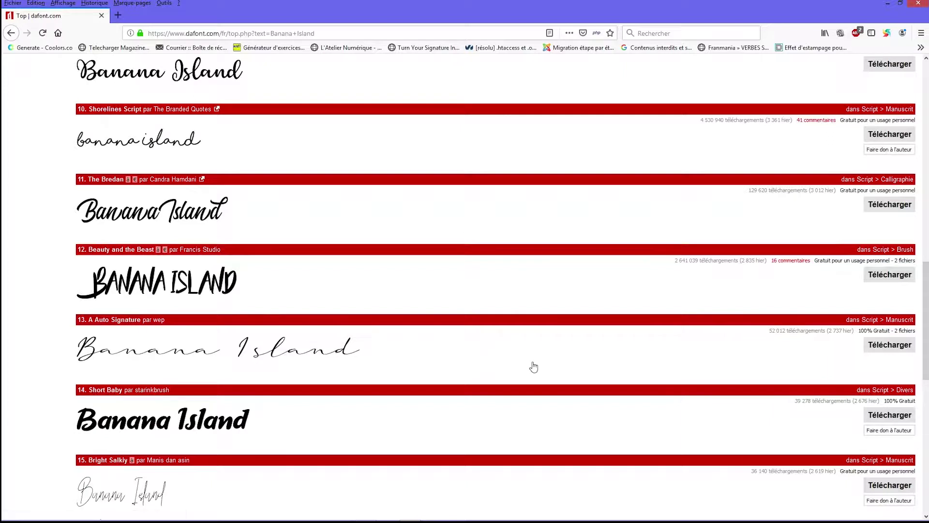
- Download the A Auto Signature font and open a_auto_signature.zip directly with Explorateur Windows
left_click(897, 348)
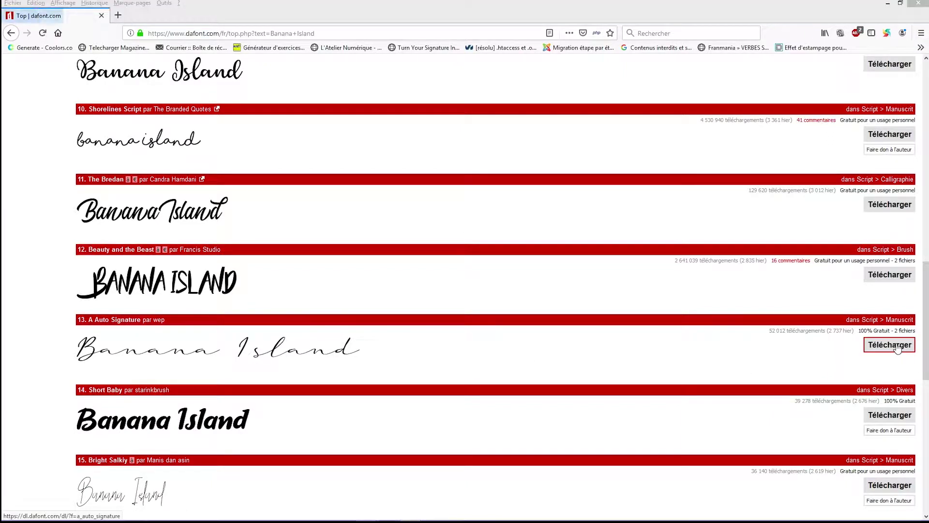
left_click_drag(802, 260, 575, 124)
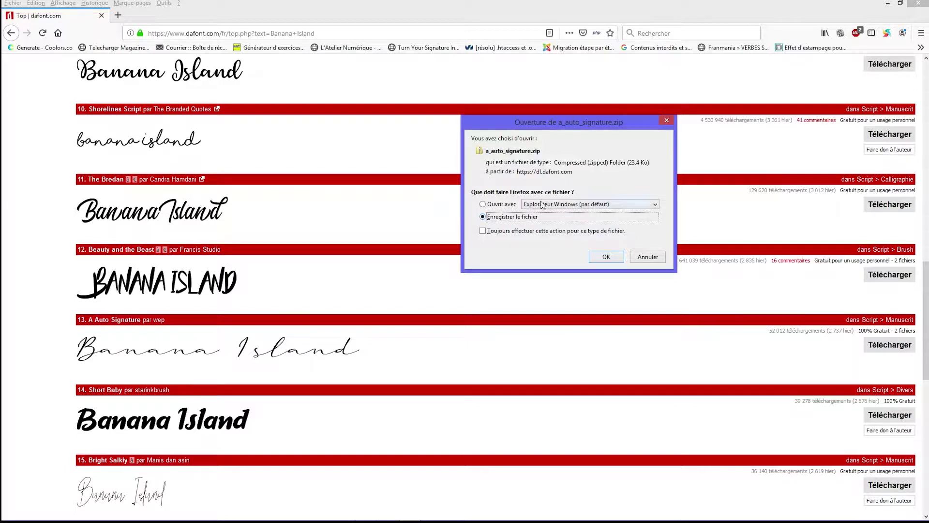
left_click(491, 208)
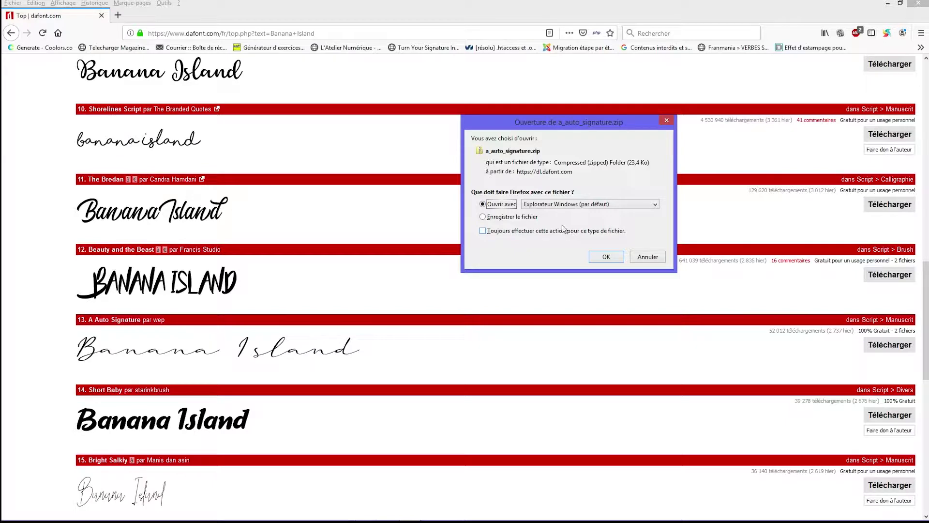
left_click(606, 257)
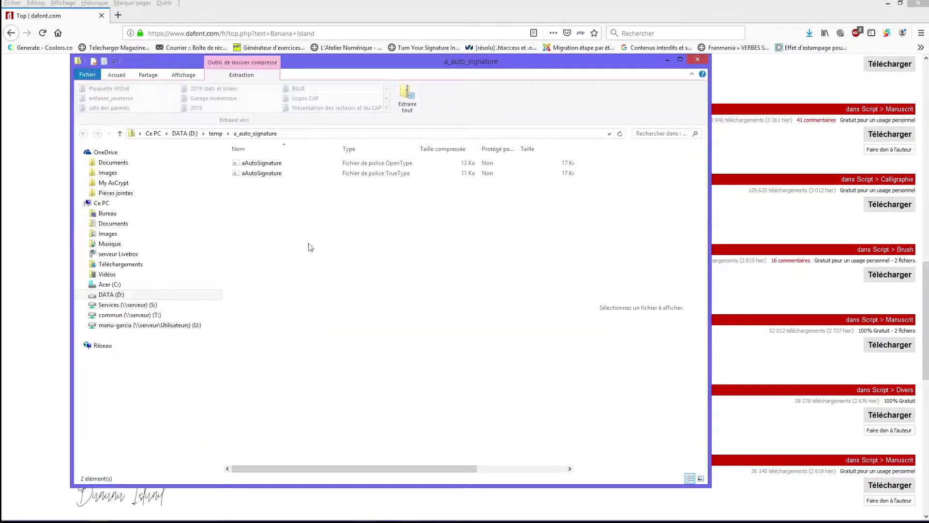
left_click_drag(346, 65, 495, 62)
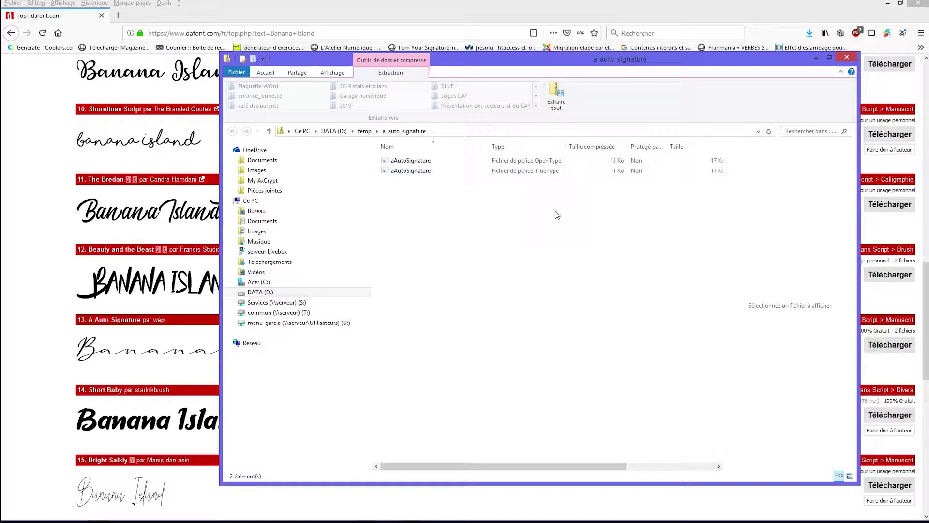
- Install the TrueType version of aAutoSignature, then close the font preview and the archive window
double_click(410, 172)
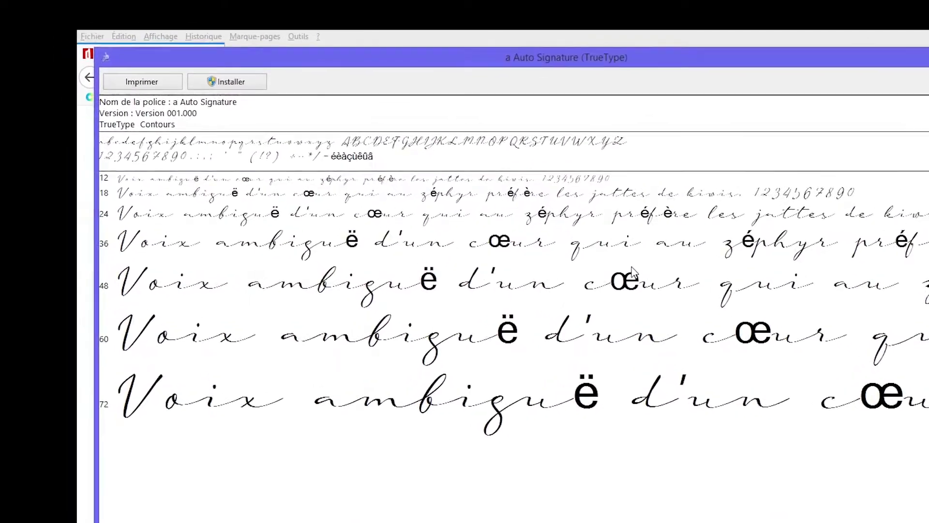
left_click(256, 91)
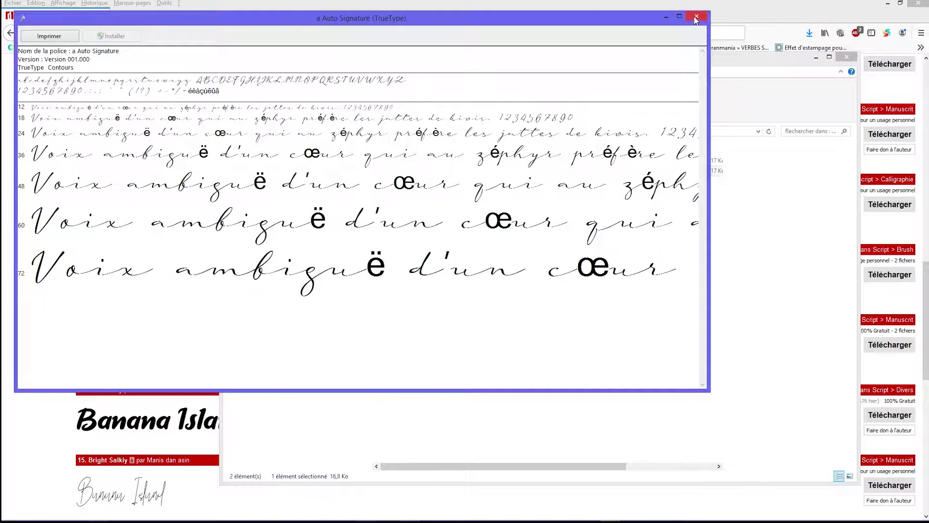
left_click(696, 18)
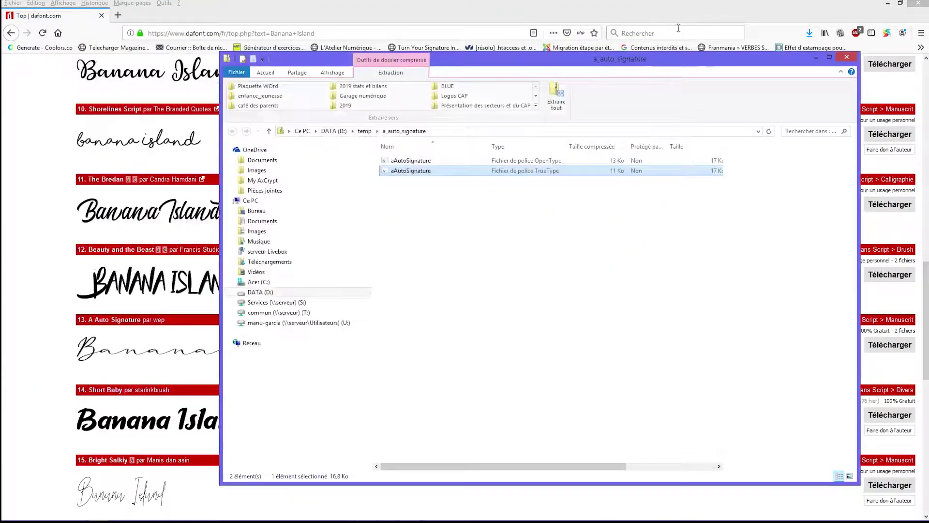
left_click(848, 58)
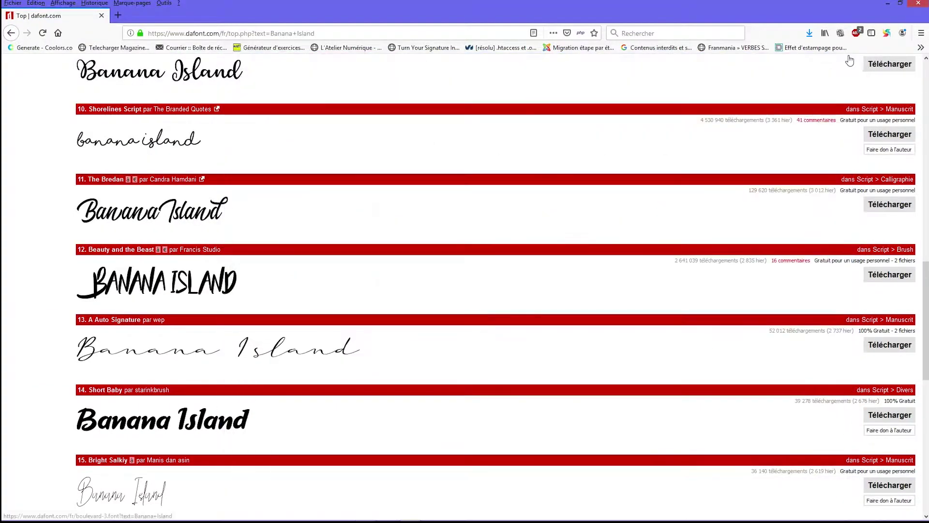
- Search DaFont for the font surfing capital
scroll(535, 341, "up", 8)
scroll(536, 335, "up", 6)
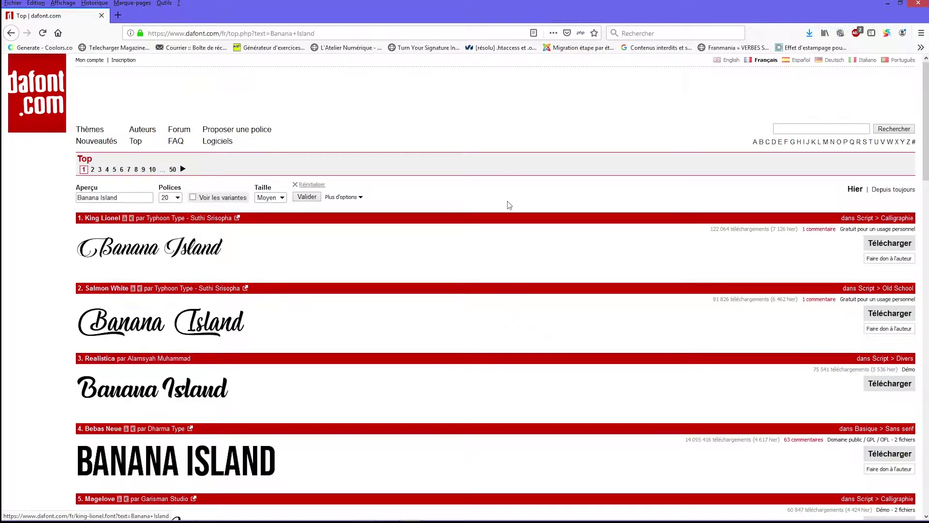
left_click(794, 131)
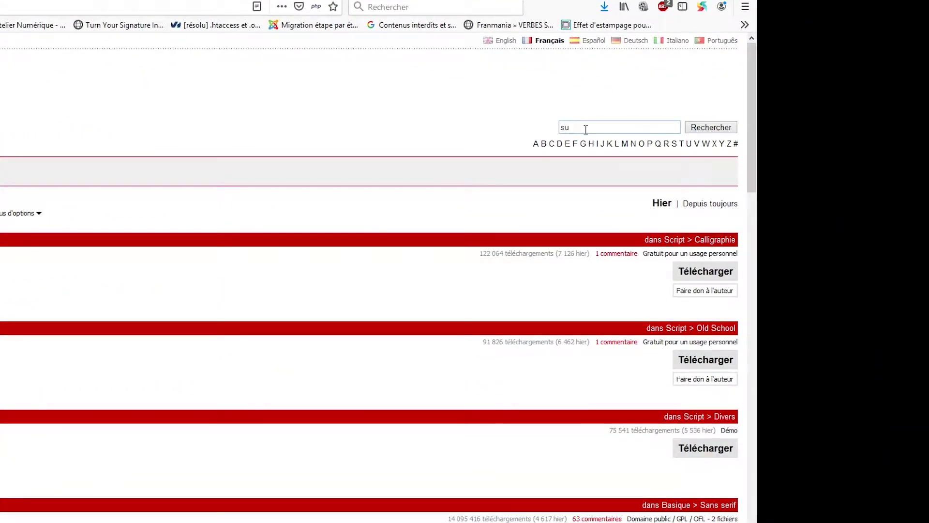
type("surfing capital")
key("Return")
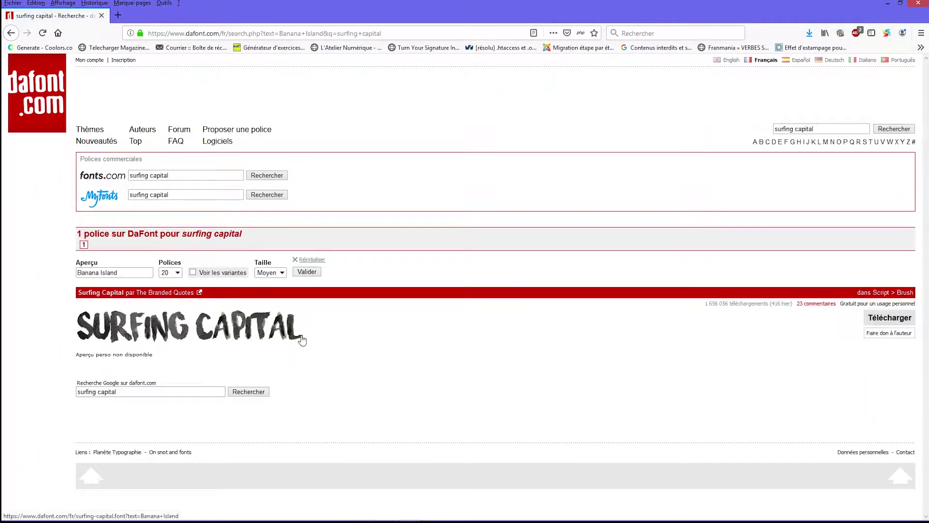
- Download the Surfing Capital font, accepting the Windows warning and saving surfing_capital.zip to disk
left_click(891, 317)
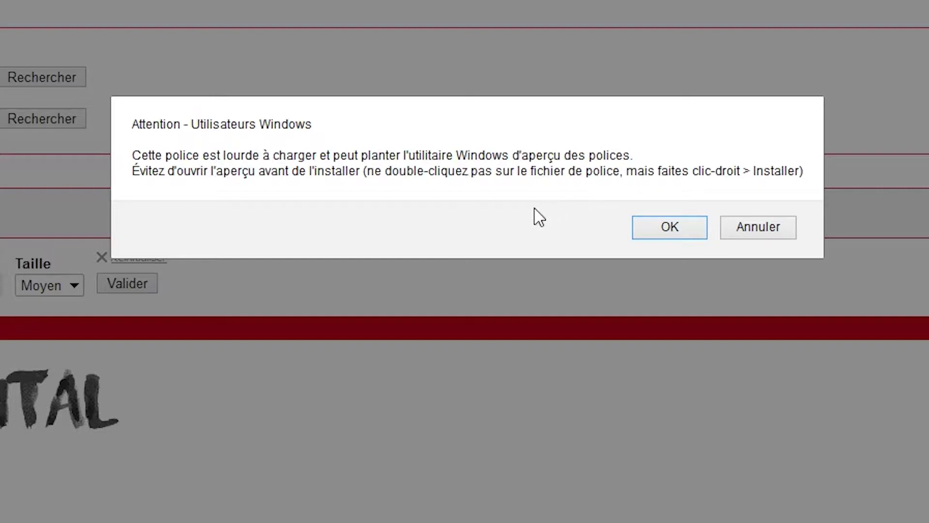
left_click(651, 228)
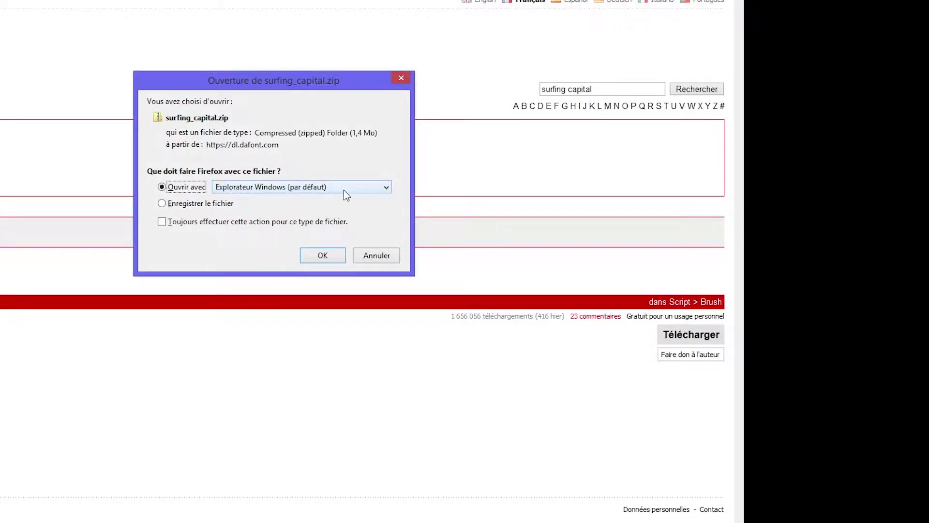
left_click(180, 205)
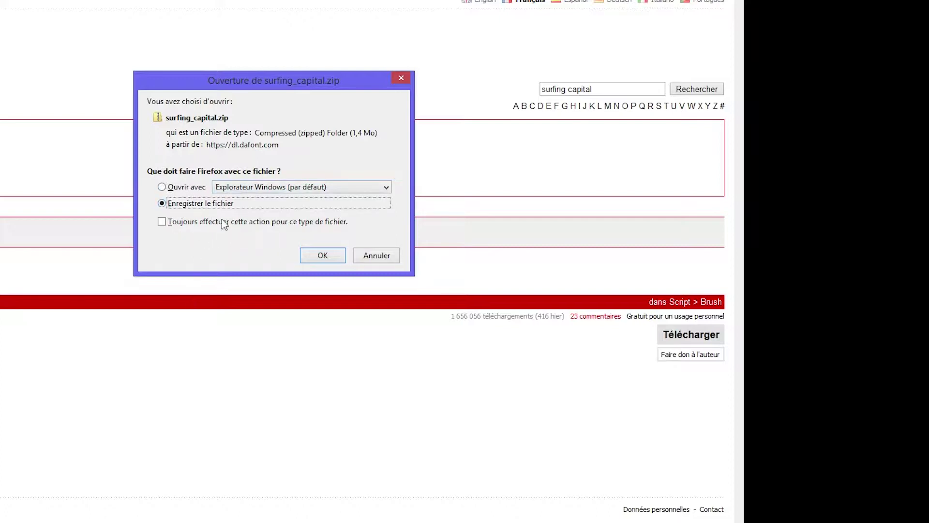
left_click(331, 257)
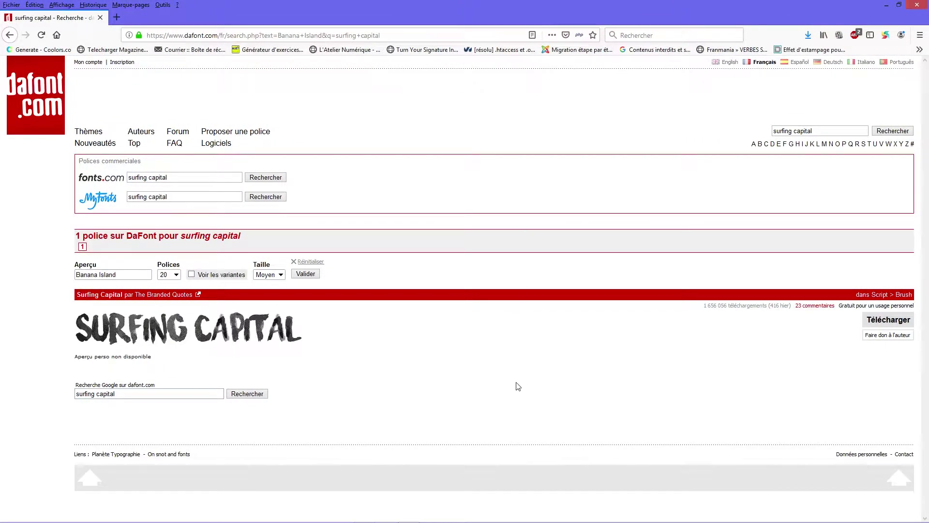
- Open the Téléchargements folder in File Explorer and hide its preview pane
key("super+e")
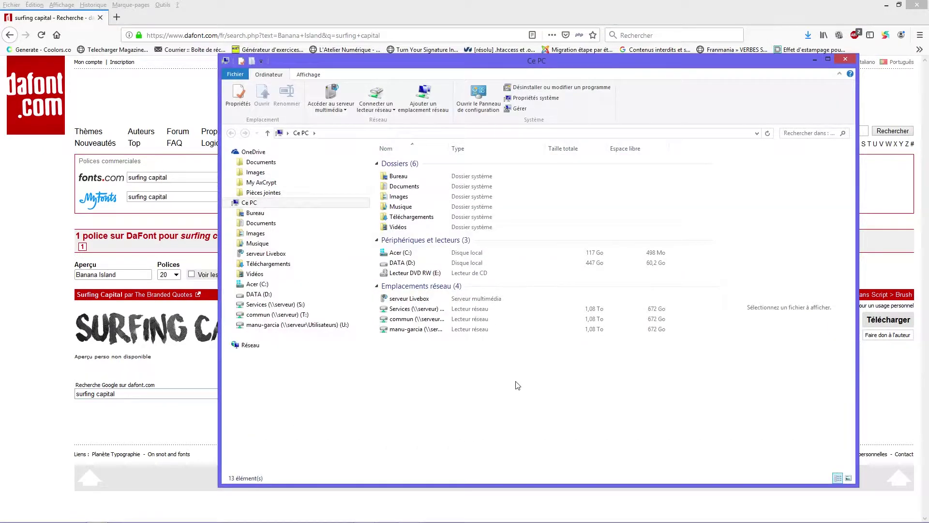
double_click(417, 217)
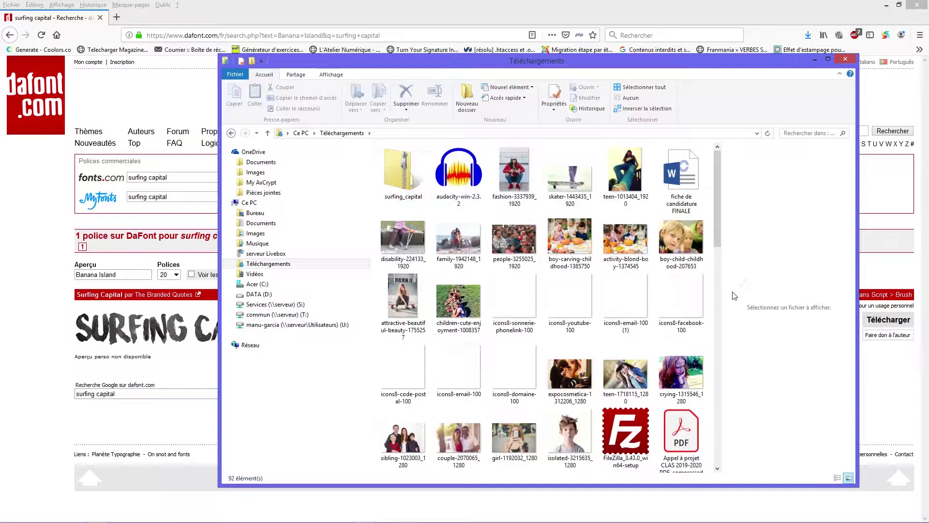
left_click(331, 75)
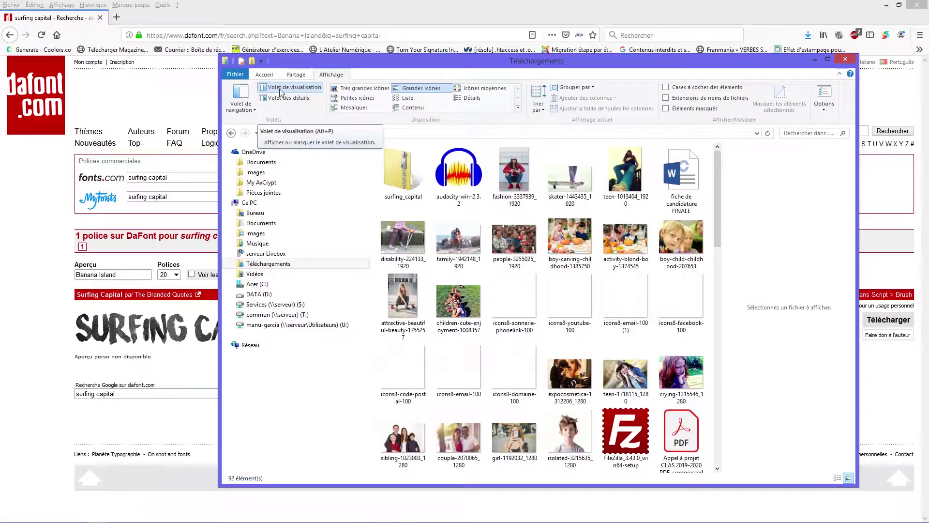
left_click(294, 92)
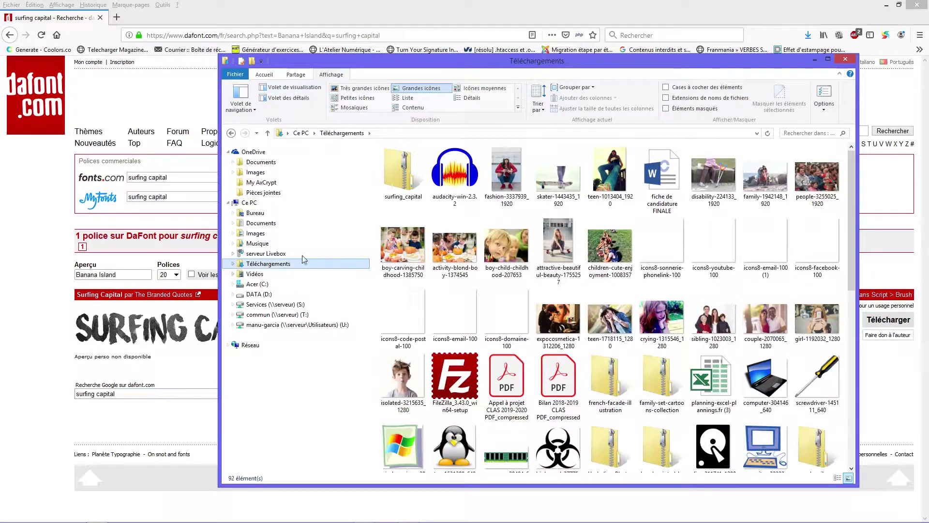
- Extract the surfing_capital archive with 7-Zip into its own surfing_capital folder
left_click(410, 179)
right_click(410, 179)
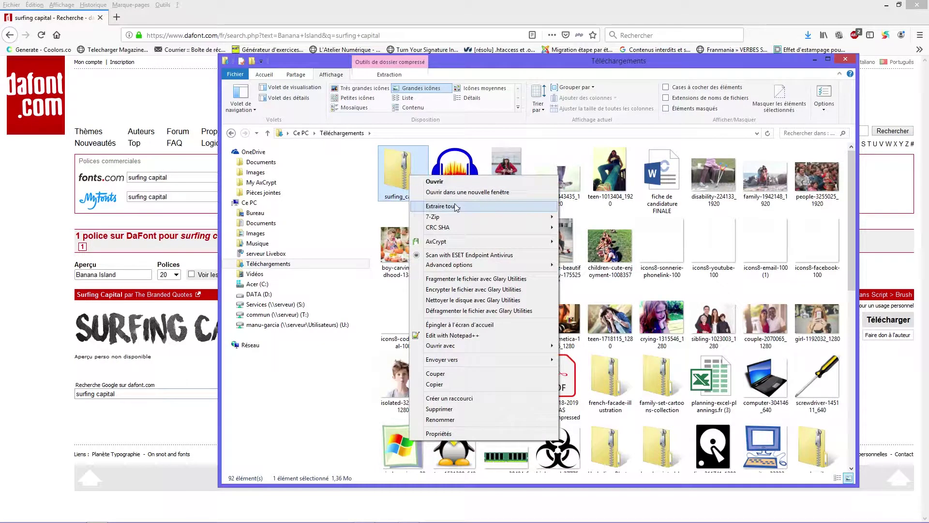
mouse_move(458, 218)
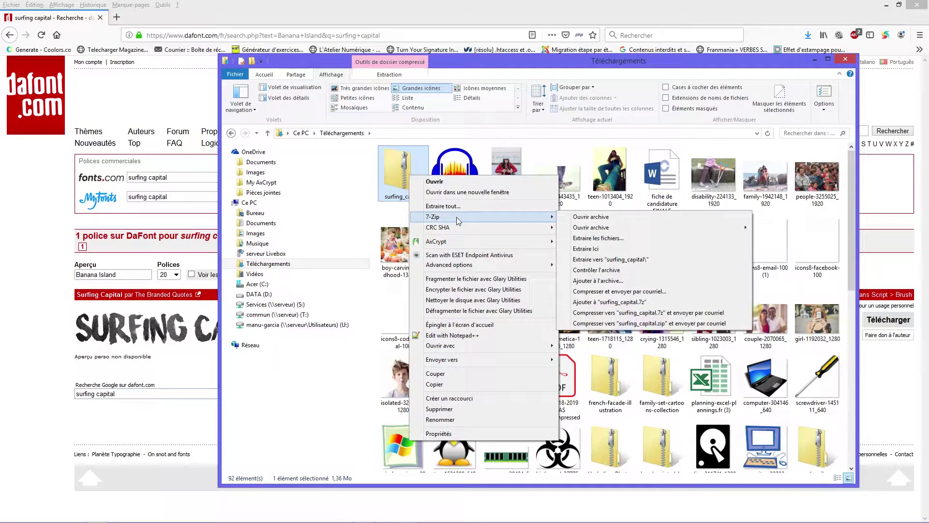
left_click(645, 260)
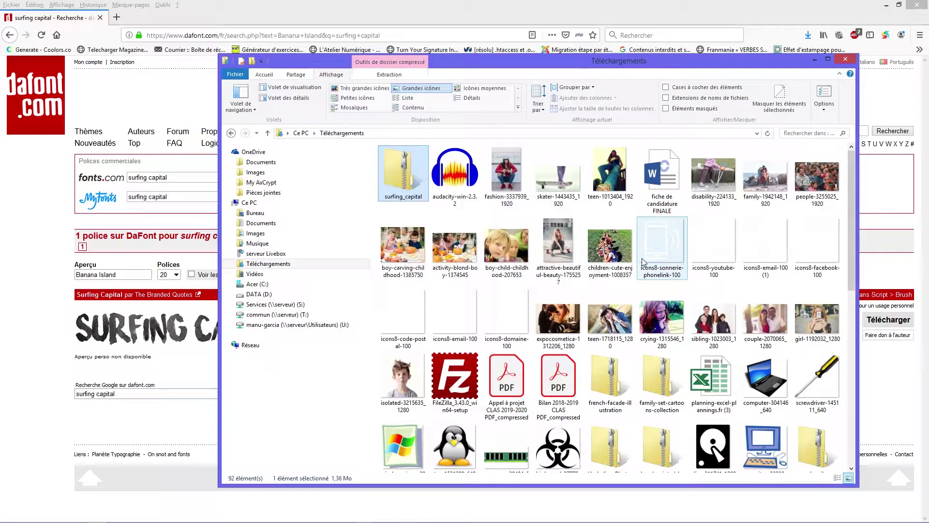
- Open the extracted surfing_capital folder within Téléchargements
left_click_drag(740, 64, 748, 12)
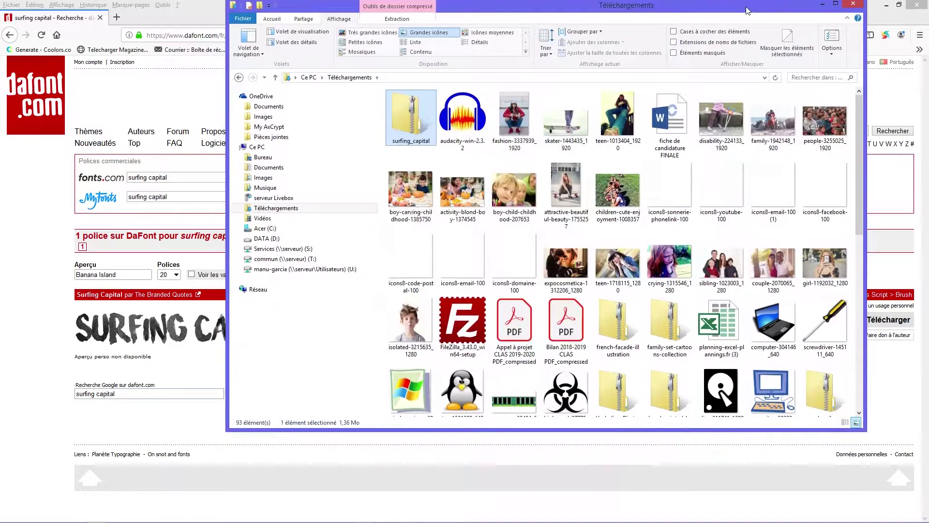
scroll(682, 271, "down", 10)
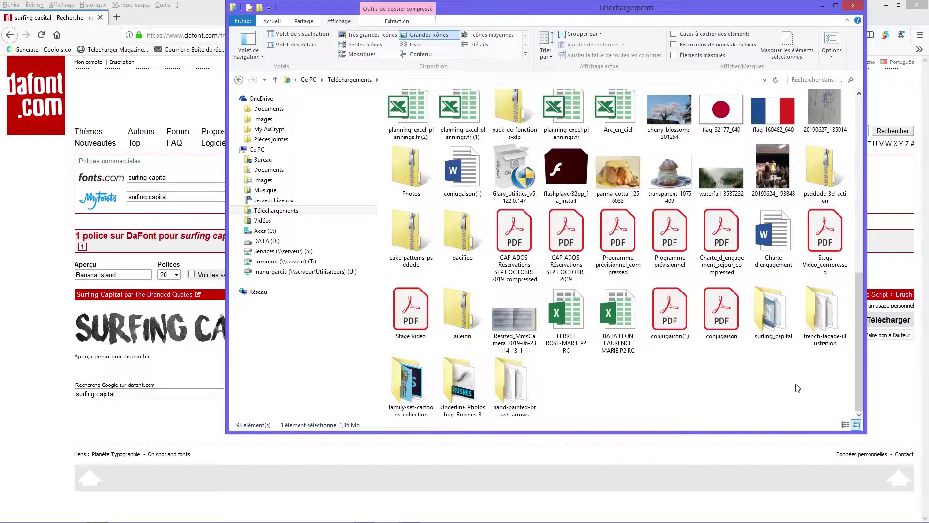
double_click(763, 309)
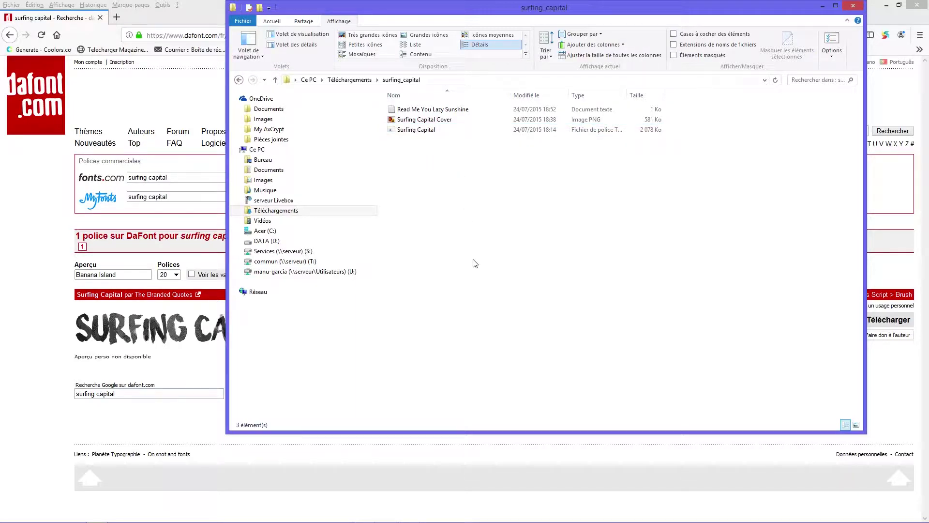
- Open the C:\Windows\Fonts folder in a second window below the surfing_capital files to view the installed fonts, and close it
key("super+e")
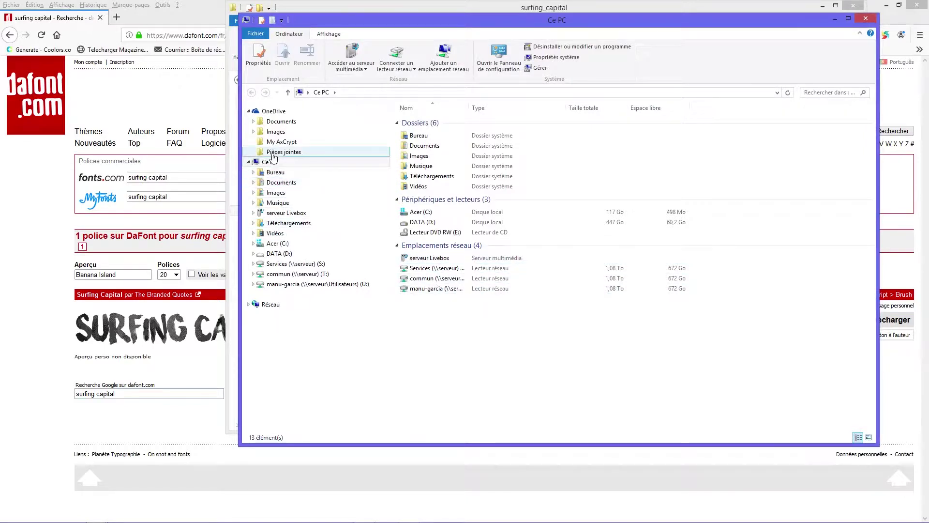
left_click(271, 243)
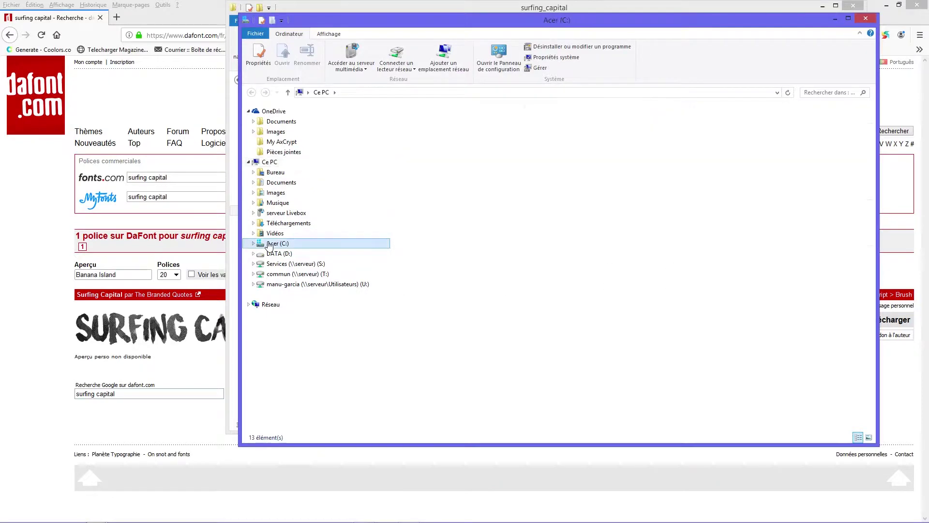
double_click(420, 184)
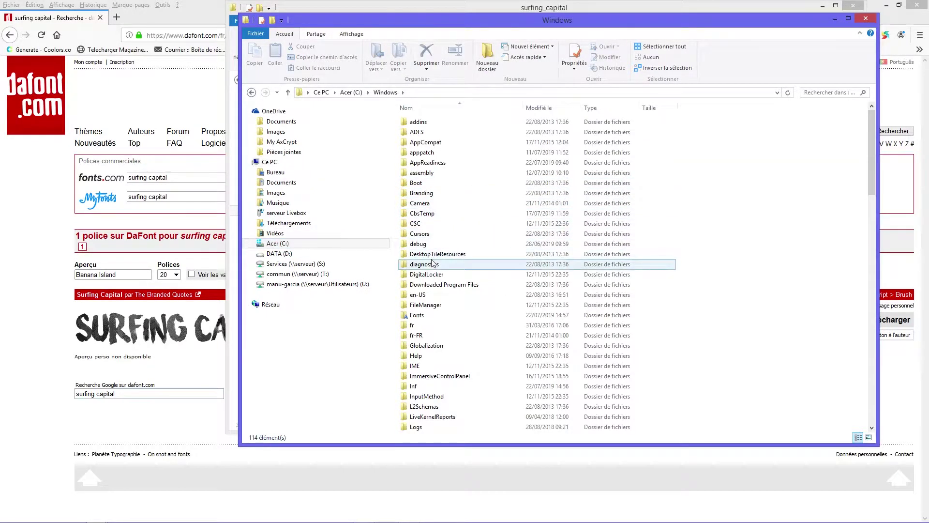
double_click(432, 315)
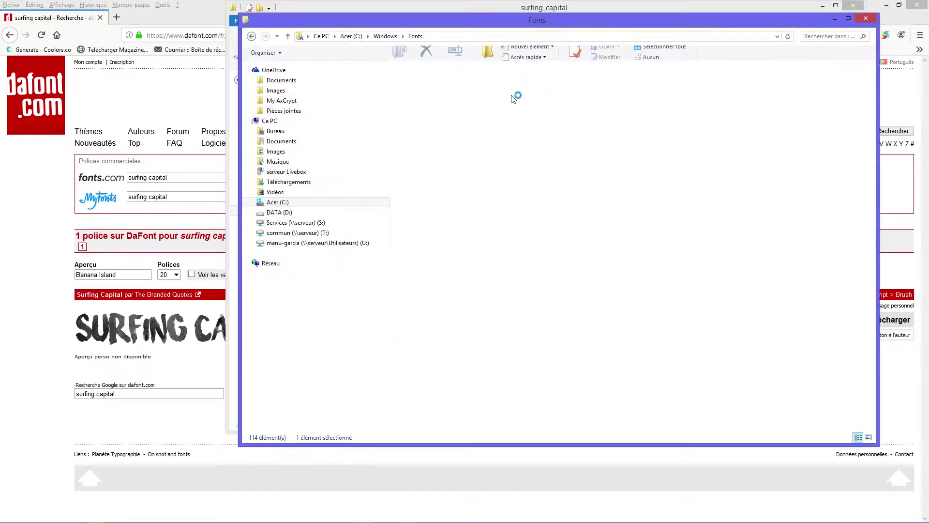
left_click_drag(567, 19, 550, 172)
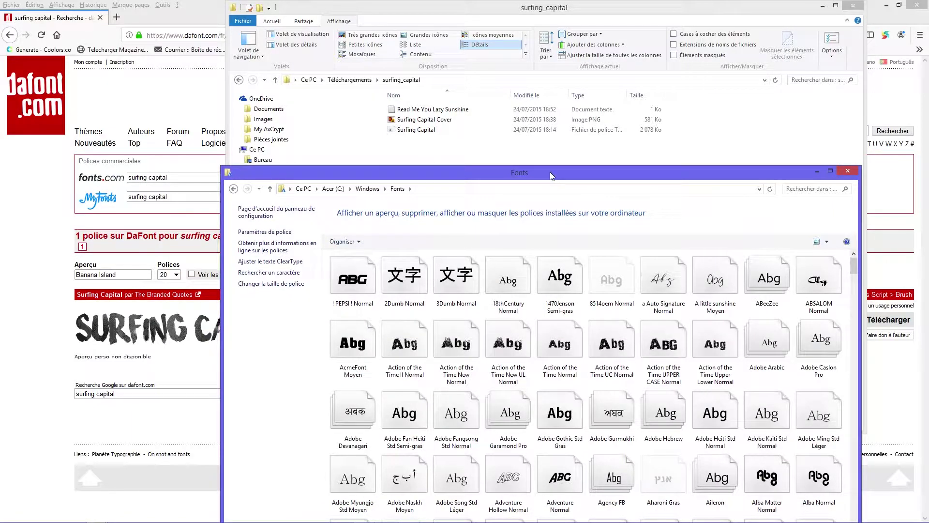
left_click(393, 130)
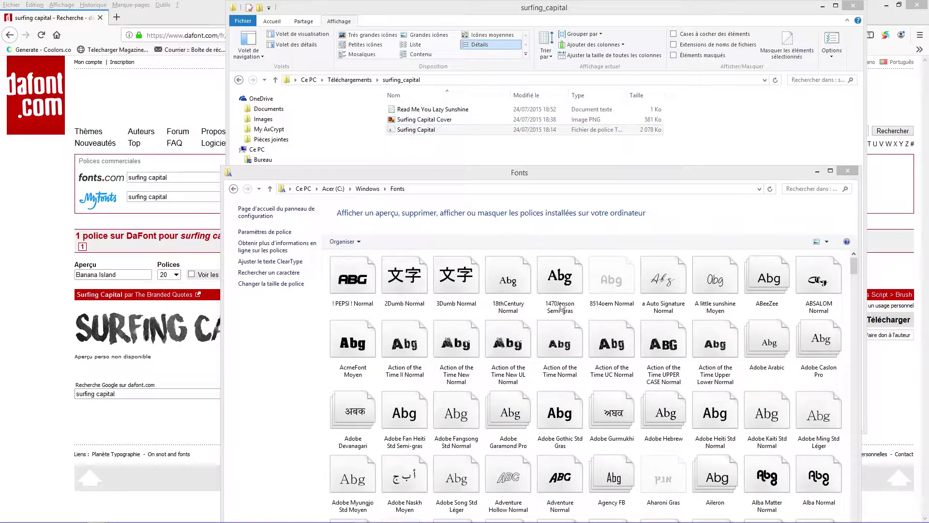
left_click_drag(562, 307, 562, 371)
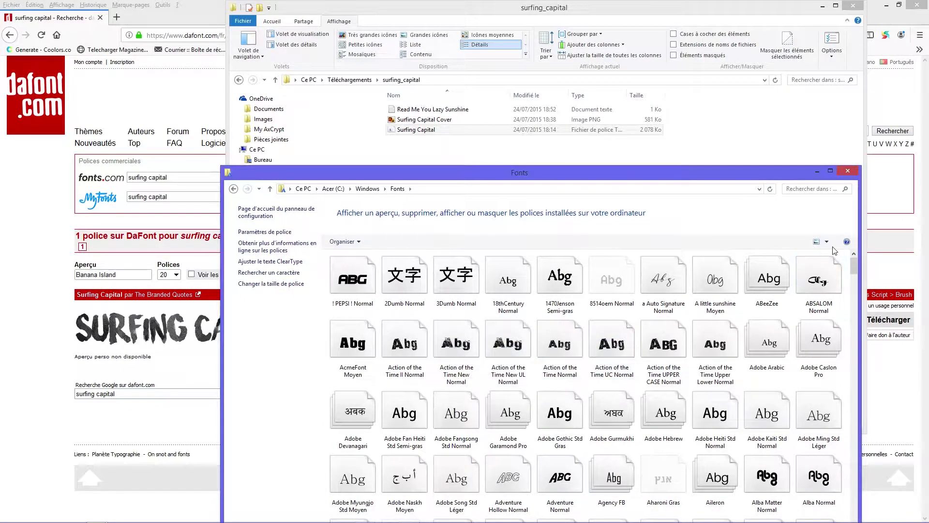
left_click(848, 171)
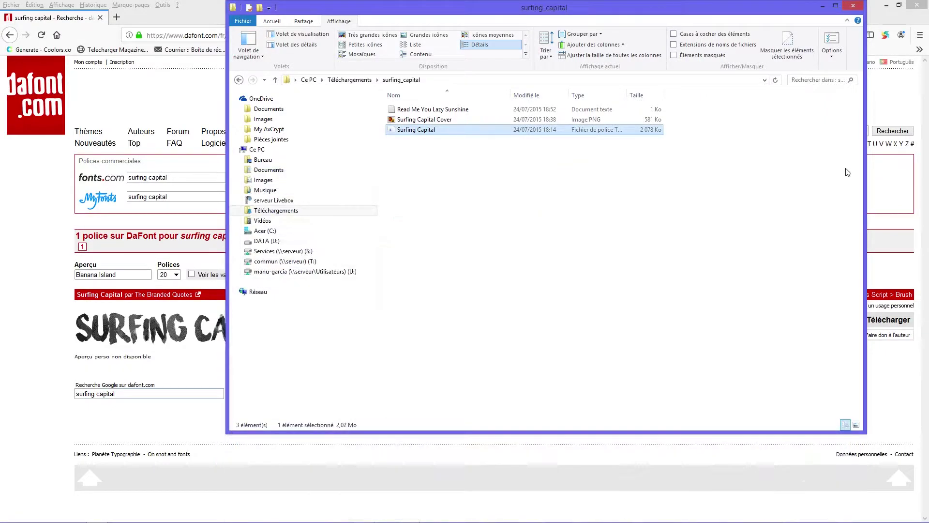
- Install the Surfing Capital font file from the surfing_capital folder and close the File Explorer and browser windows
right_click(434, 132)
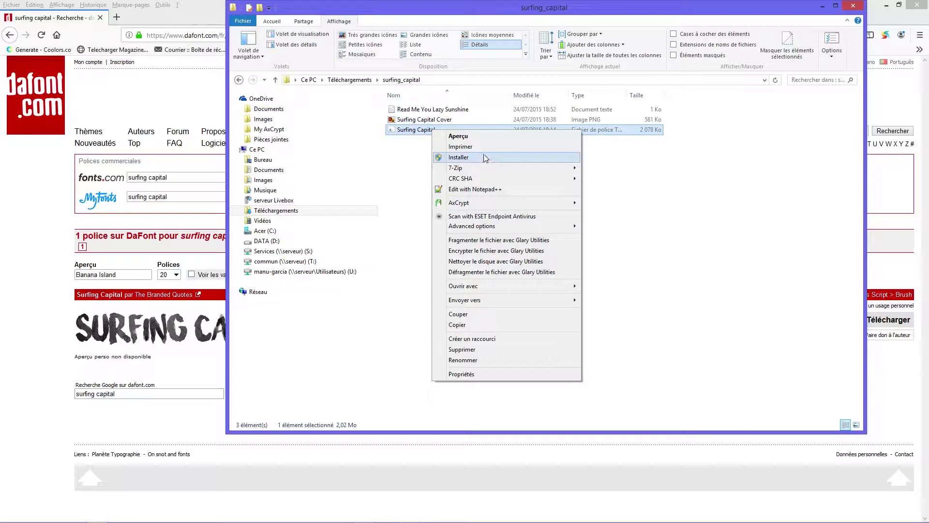
left_click(518, 158)
left_click(854, 6)
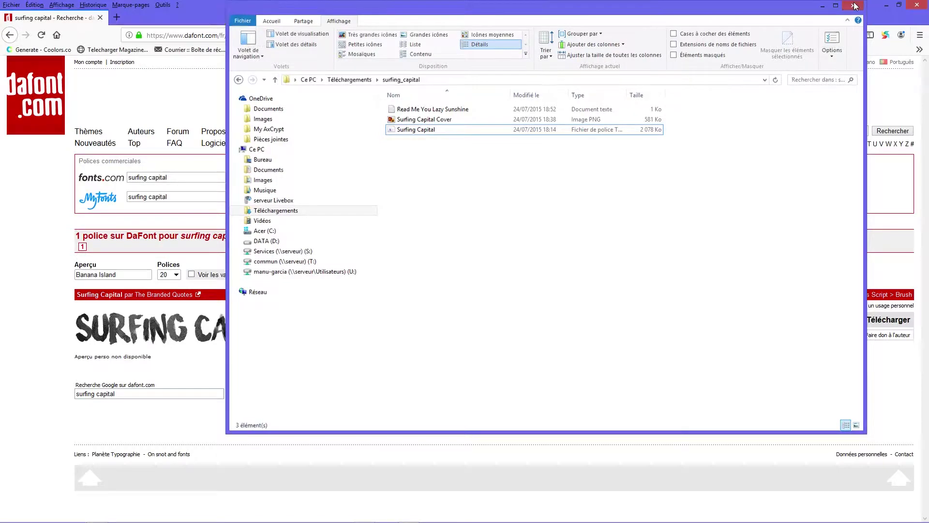
left_click(918, 6)
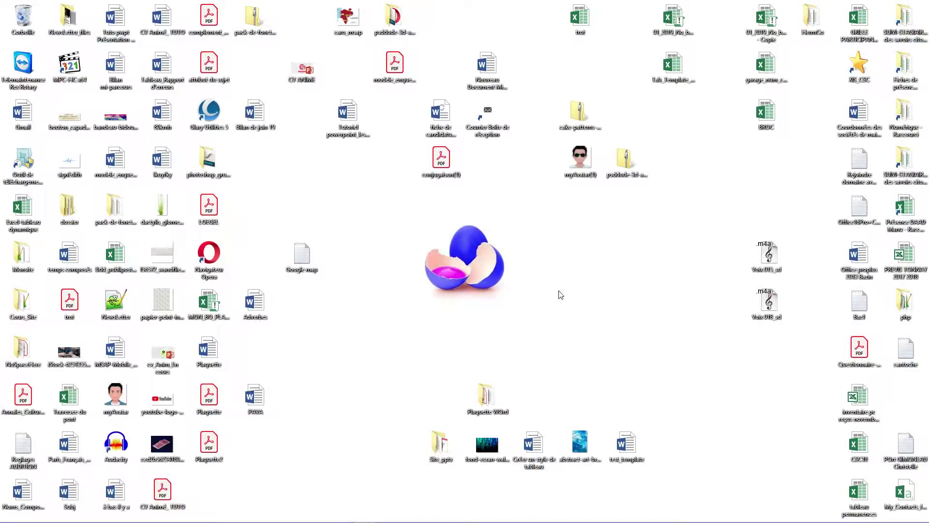
- Create a new Microsoft Word document named kufkg on the desktop and open it in Word
right_click(561, 295)
mouse_move(605, 393)
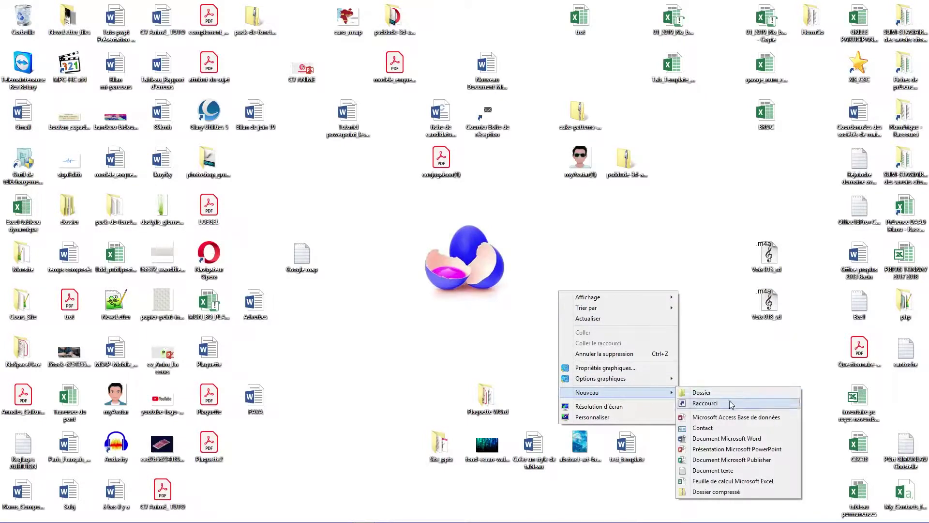
left_click(726, 438)
type("ku")
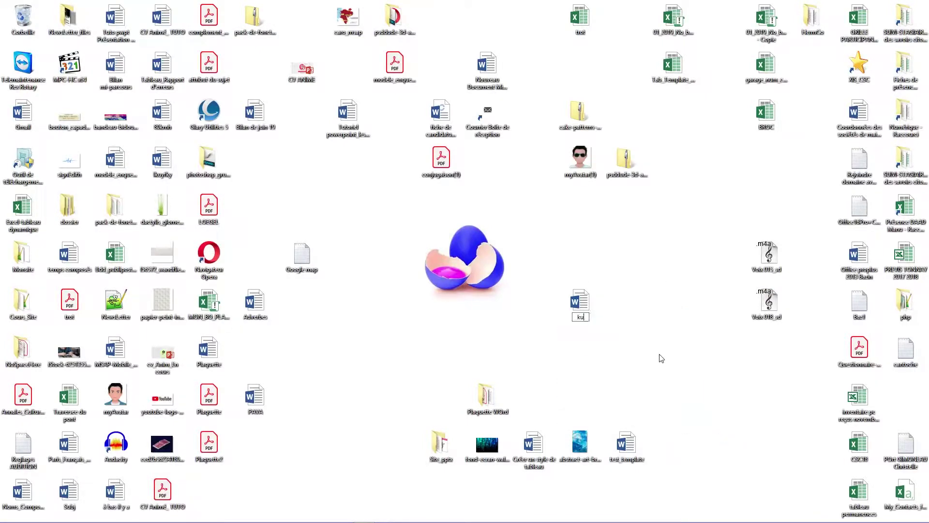
type("fkg")
key("Return")
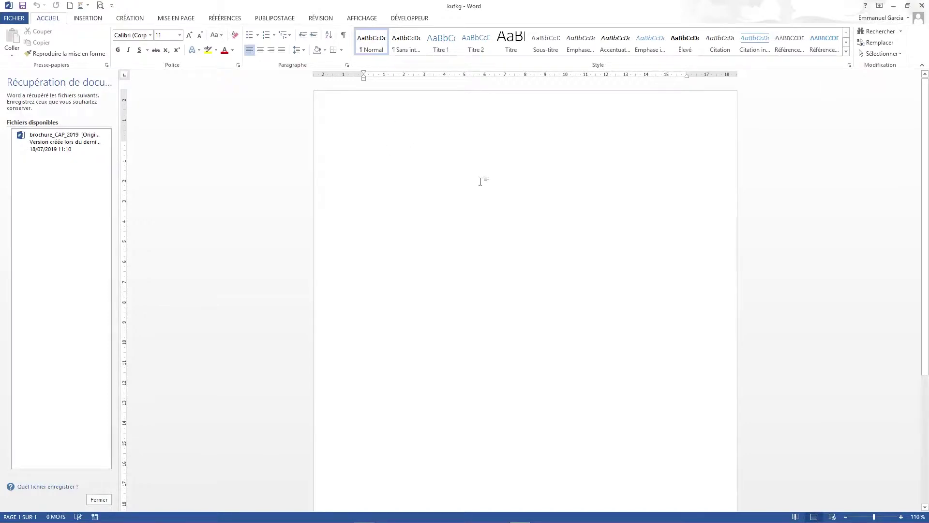
- Write "Surfing Capital" as the document's first line and enlarge that text to 26 pt
type("urfin")
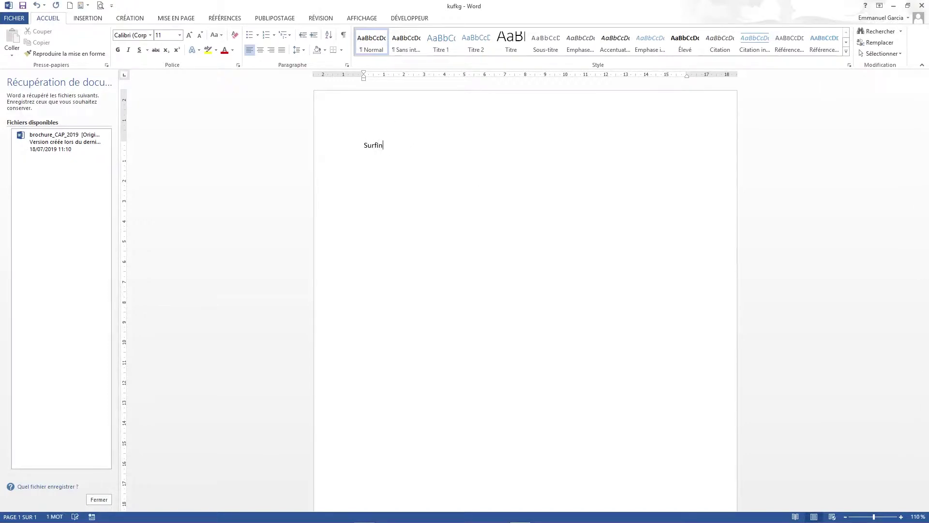
type("g Capital")
left_click(333, 147)
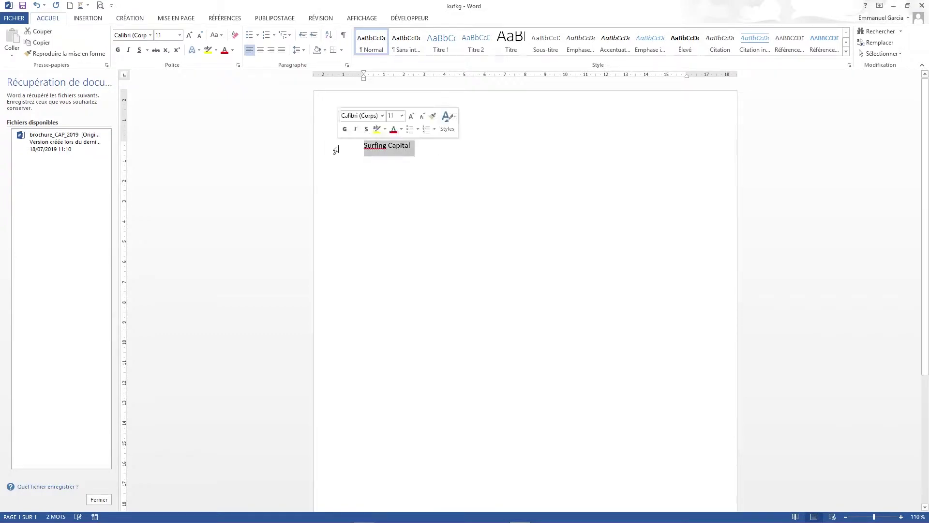
left_click(189, 36)
left_click(189, 35)
left_click(189, 35)
left_click(189, 35)
left_click(190, 35)
left_click(190, 35)
left_click(190, 36)
left_click(190, 35)
- Set the font of the "Surfing Capital" line to Surfing Capital
left_click(151, 36)
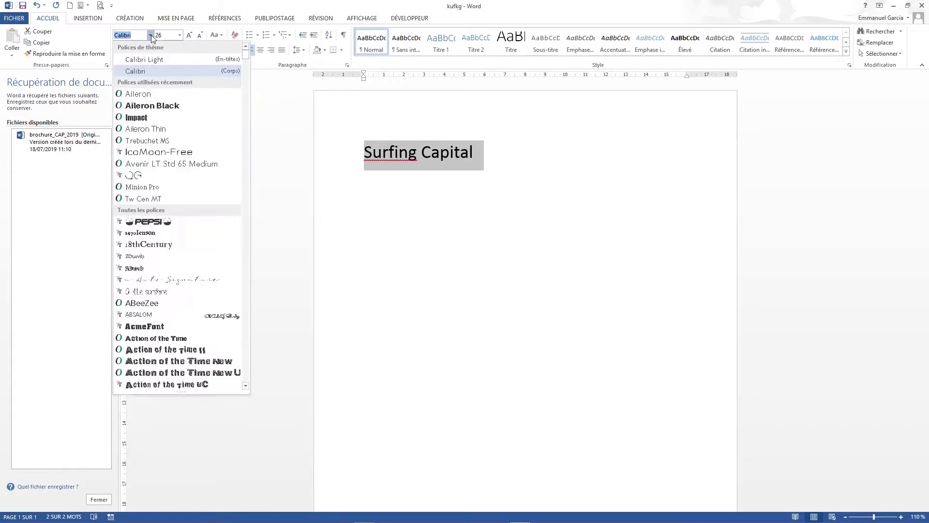
type("Surfing Capit")
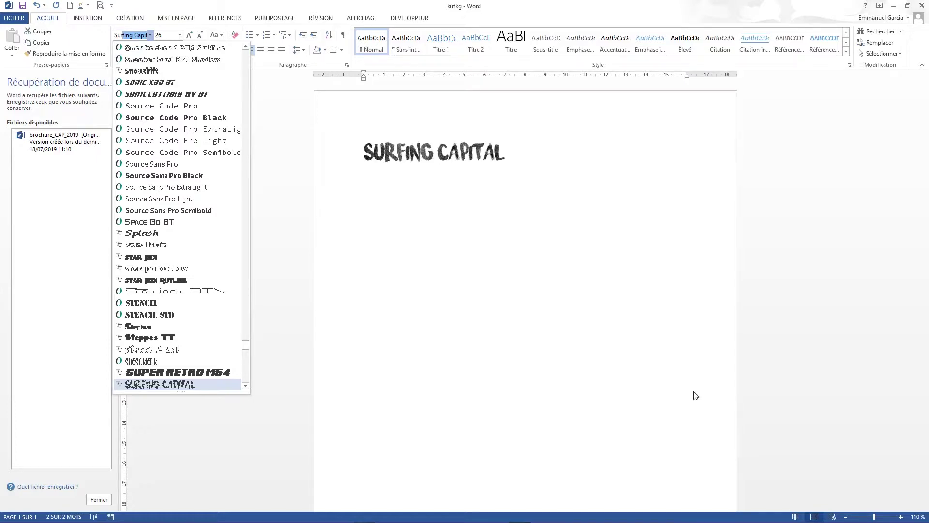
key("Return")
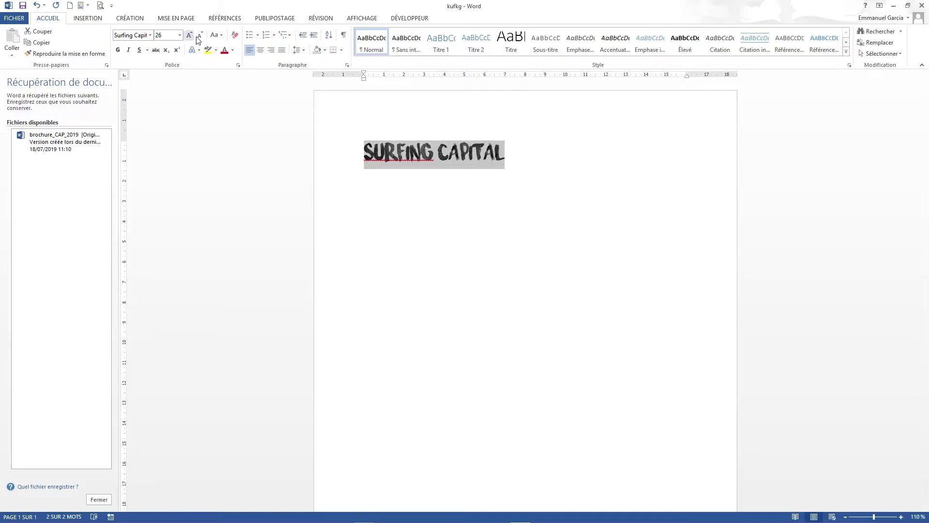
- Color the "Surfing Capital" text with a light blue shade from the theme colors and deselect it
left_click(233, 50)
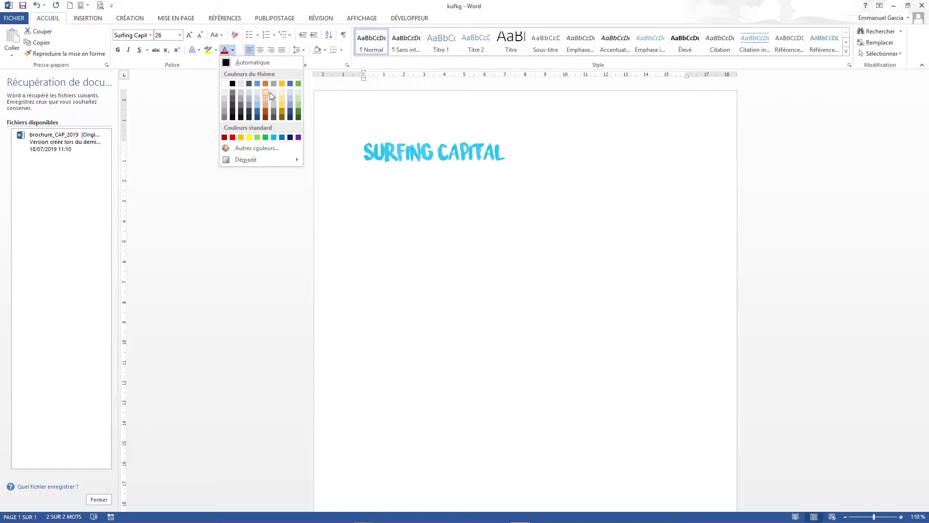
left_click(289, 96)
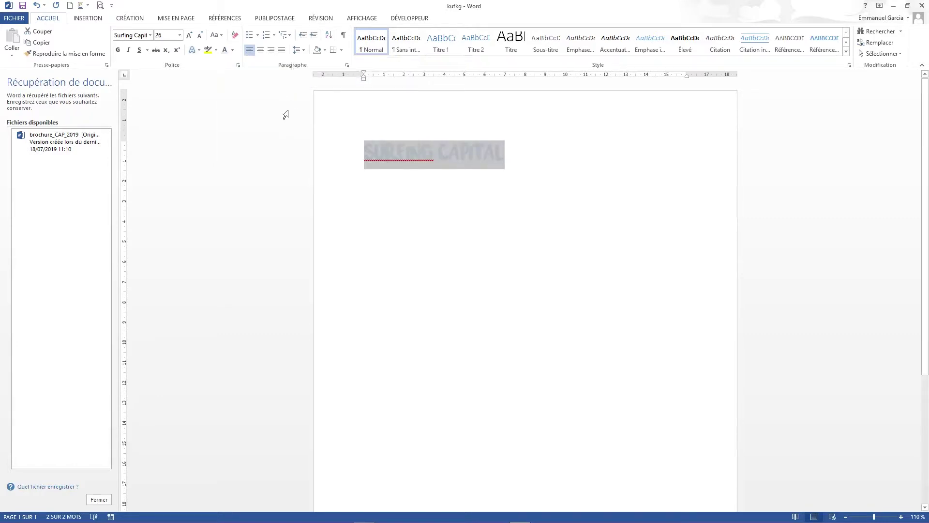
left_click(233, 51)
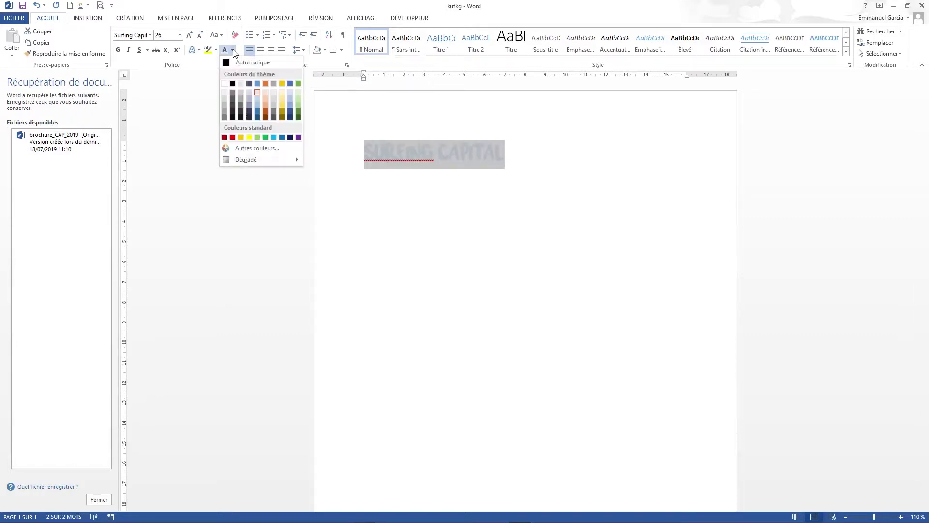
left_click(257, 106)
left_click(590, 203)
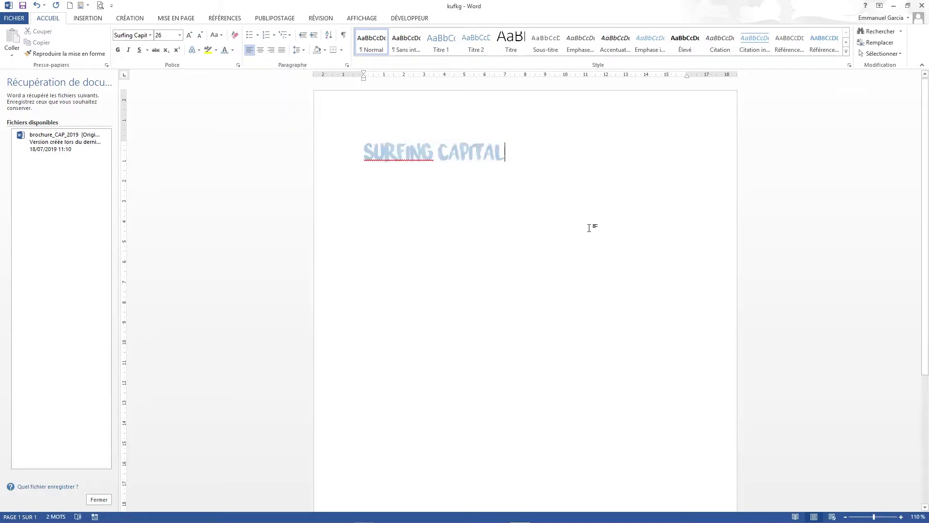
scroll(590, 230, "up", 5)
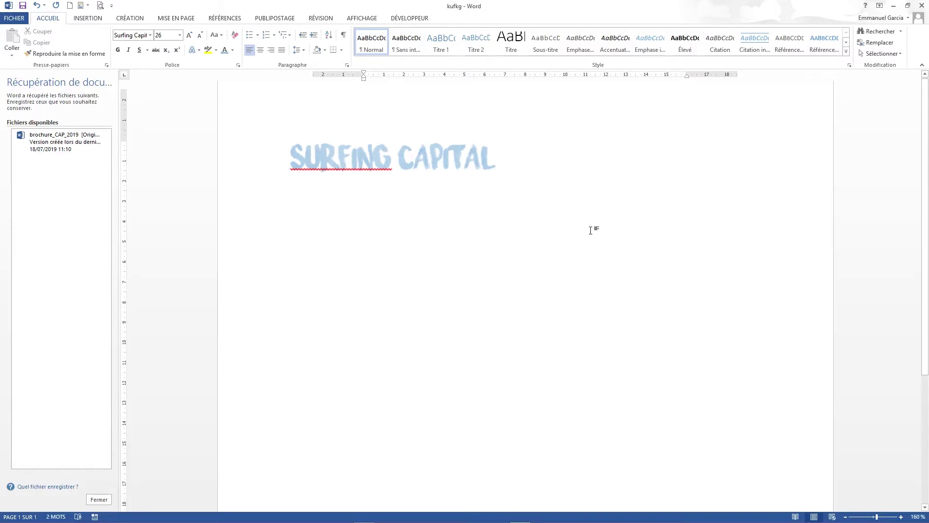
scroll(590, 231, "up", 8)
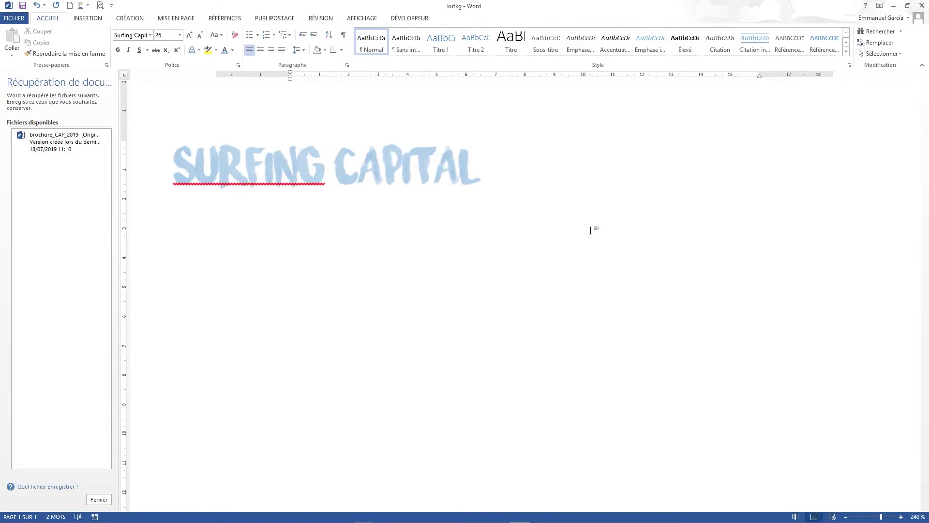